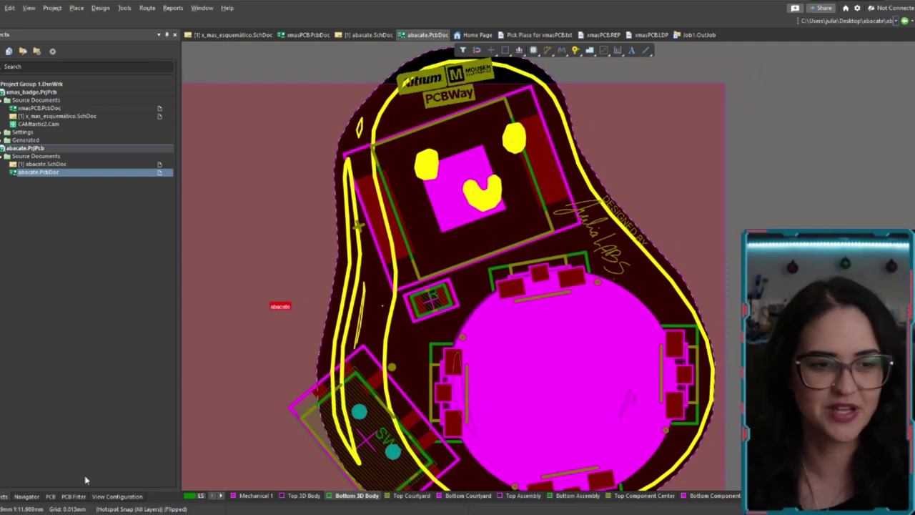
Show all signal and plane layers of the abacate board to view its copper routing.
click(118, 496)
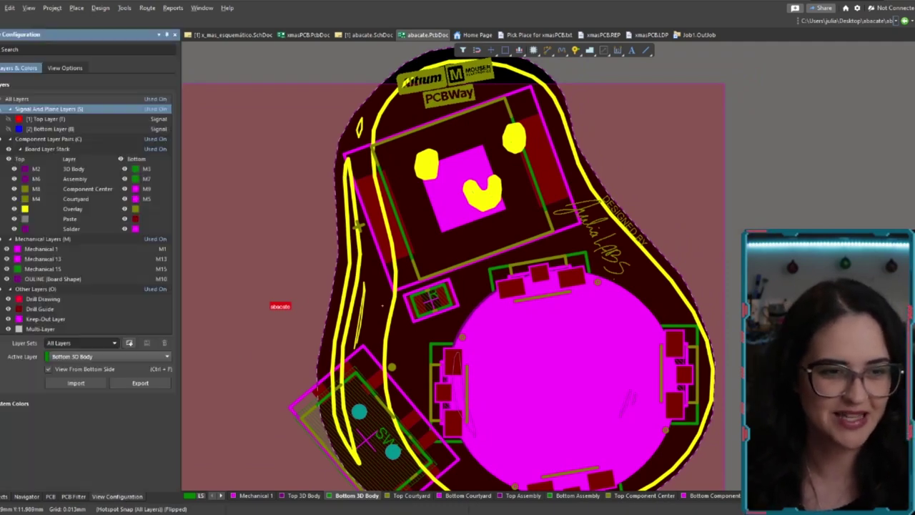
click(8, 109)
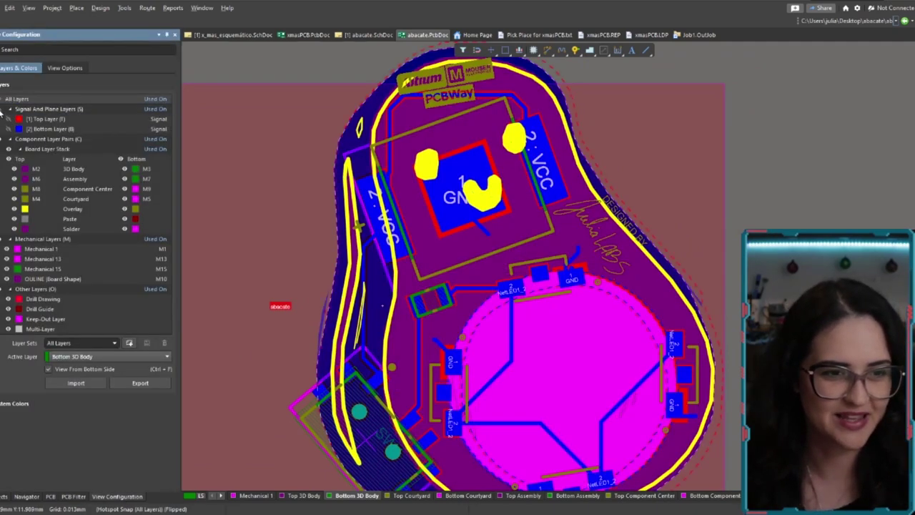
ctrl+scroll(700, 179, down, 2)
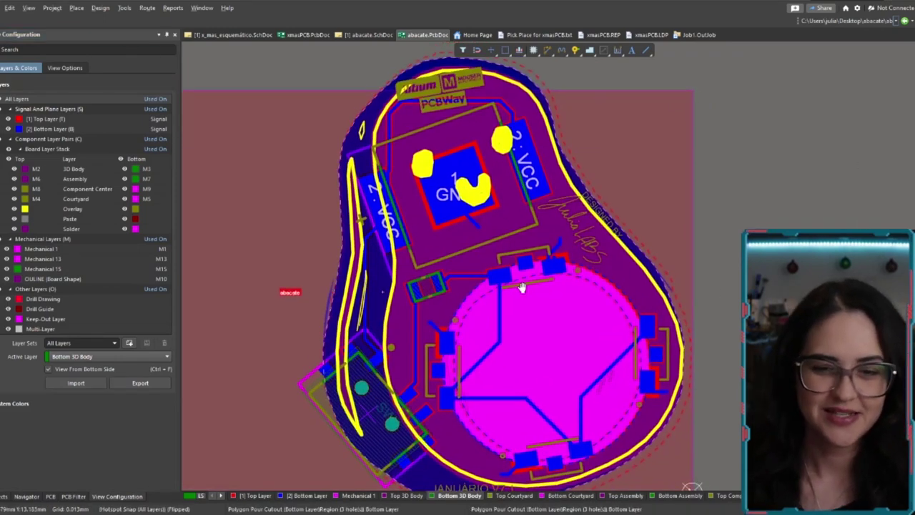
ctrl+scroll(449, 296, down, 2)
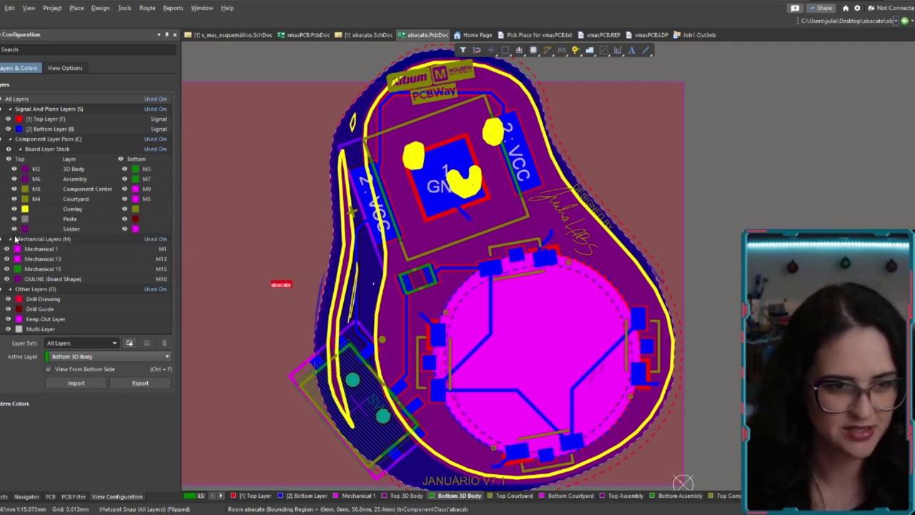
Toggle the copper layers individually, leaving both Top Layer and Bottom Layer hidden on the board.
click(9, 128)
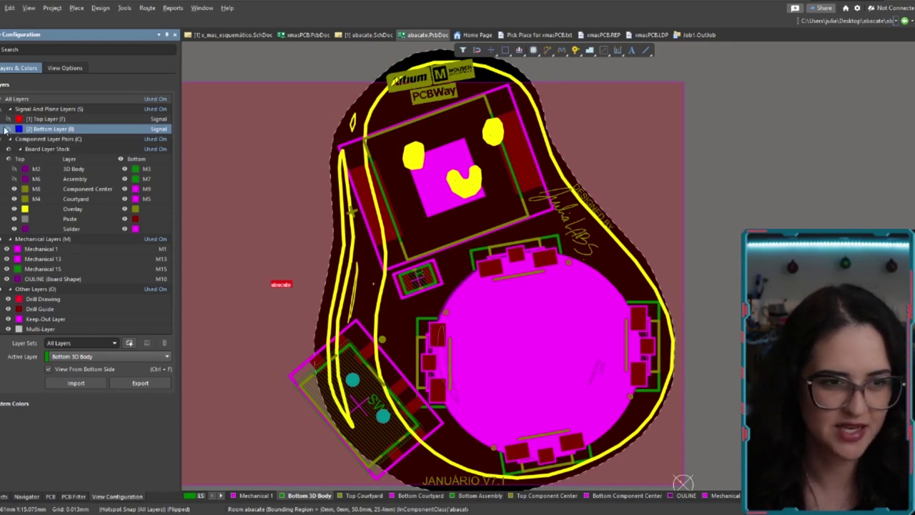
click(9, 129)
click(8, 118)
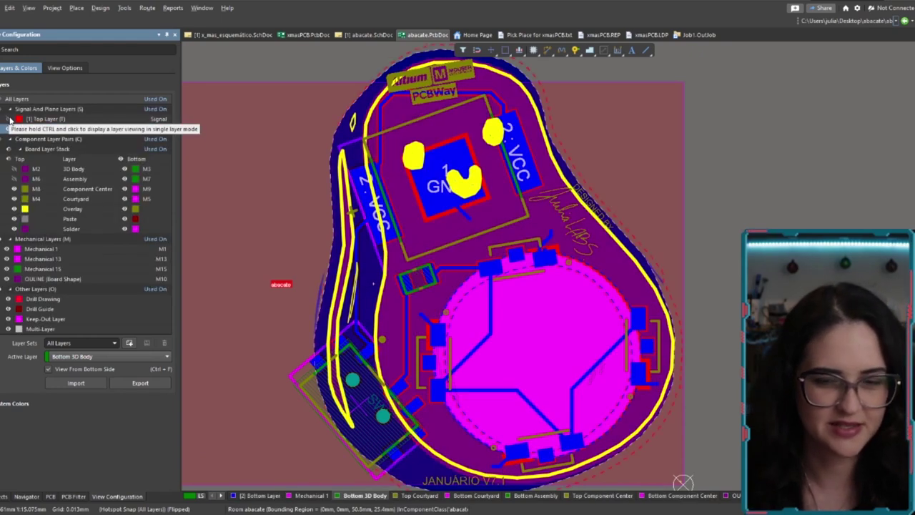
click(9, 119)
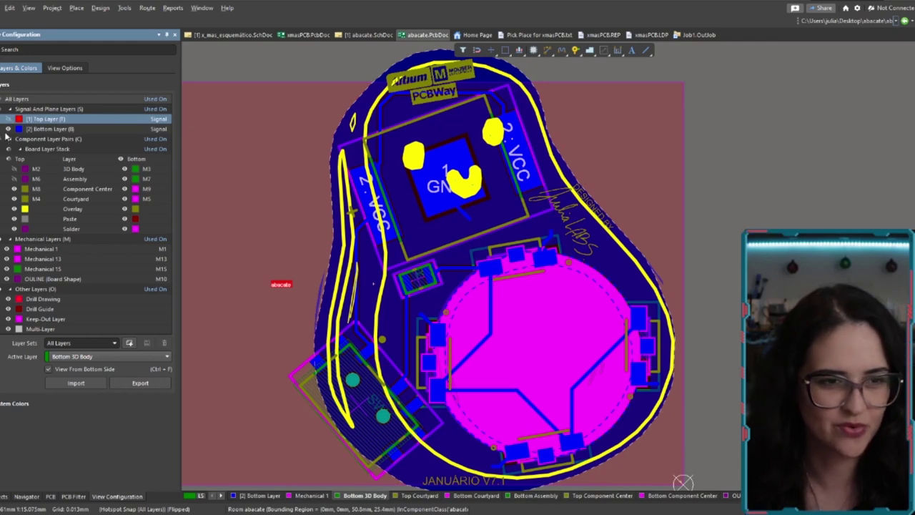
click(9, 129)
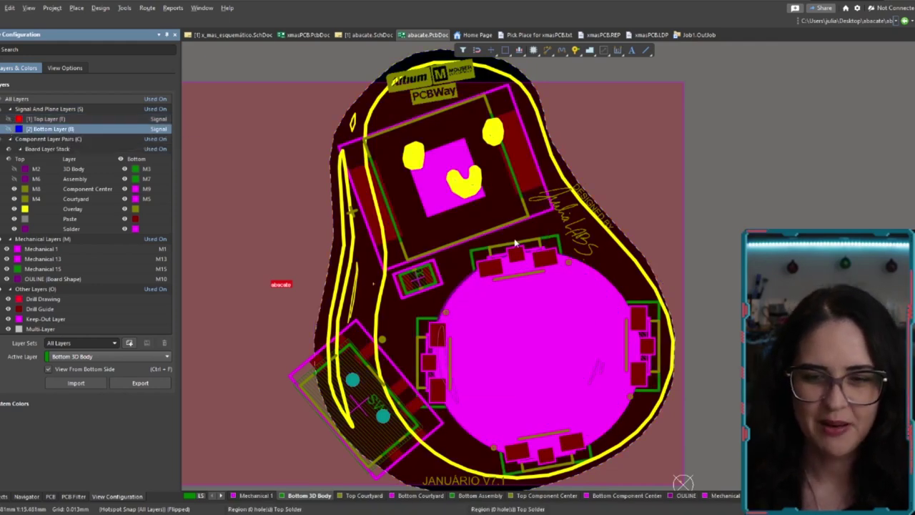
ctrl+scroll(593, 375, up, 2)
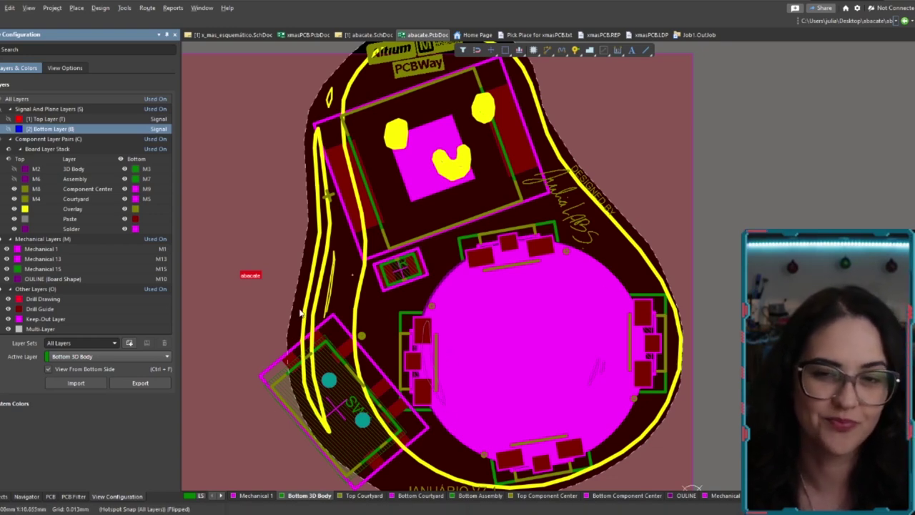
ctrl+scroll(414, 268, down, 2)
ctrl+scroll(294, 214, up, 1)
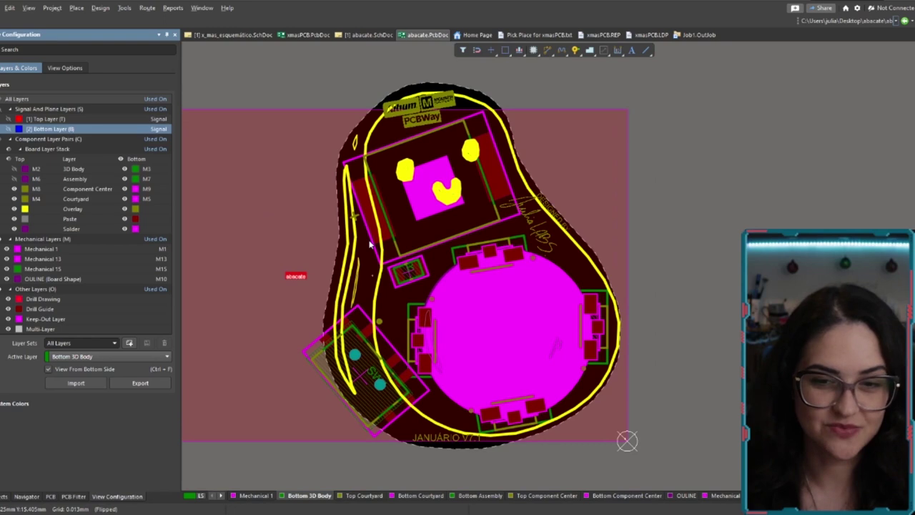
Open the abacate.SchDoc schematic and examine the battery, switch, resistor and LED circuit.
click(6, 496)
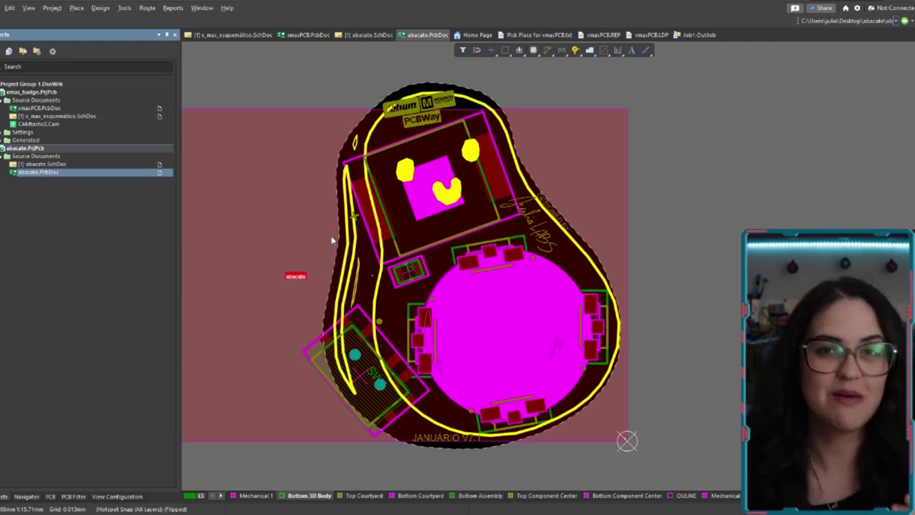
double_click(39, 165)
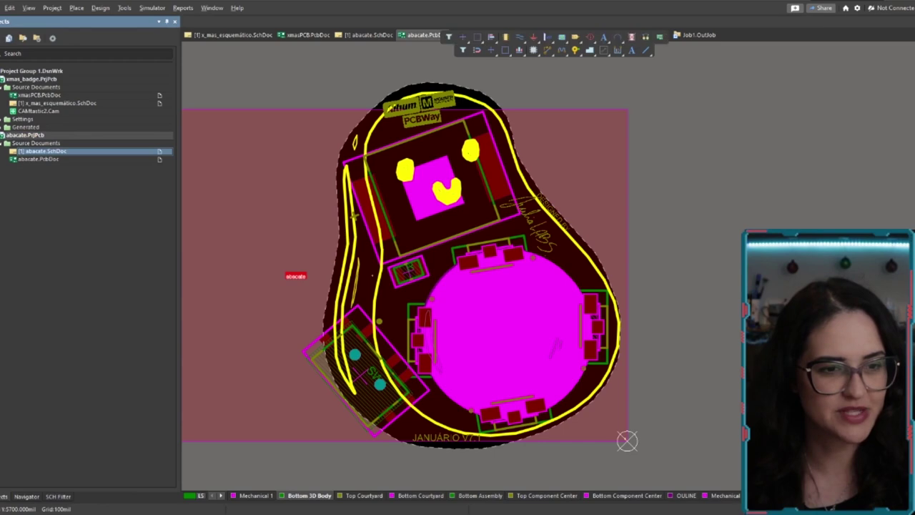
ctrl+scroll(341, 136, up, 3)
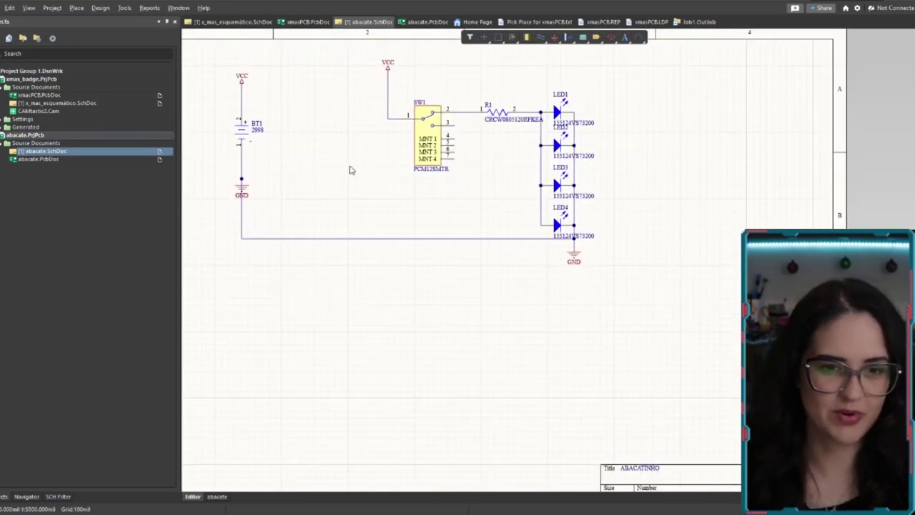
right_drag(349, 169, 402, 236)
ctrl+scroll(402, 236, up, 2)
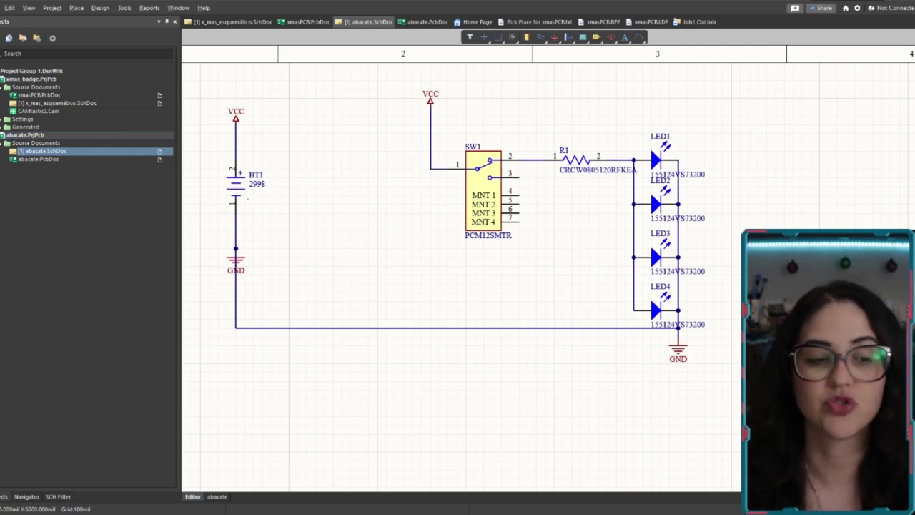
Return to abacate.PcbDoc and inspect the "DESIGNED BY" text and signature on the bottom overlay.
double_click(43, 159)
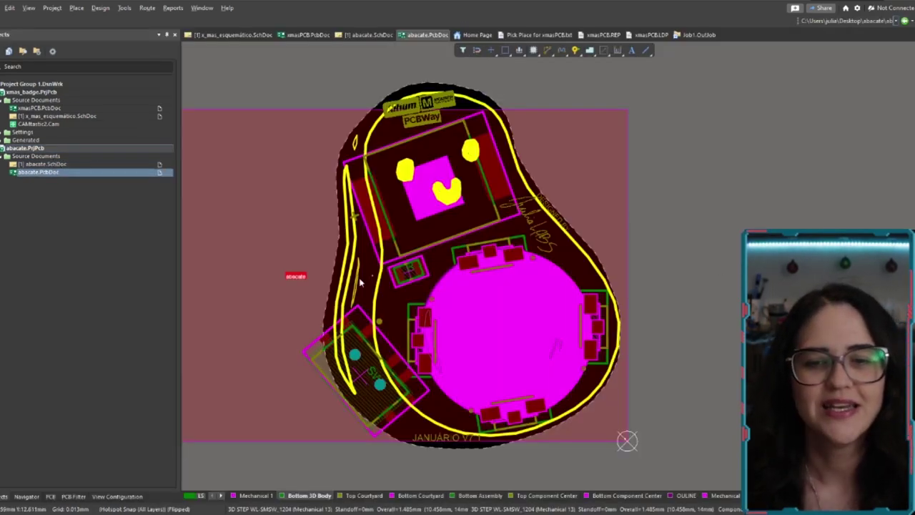
ctrl+scroll(450, 235, up, 5)
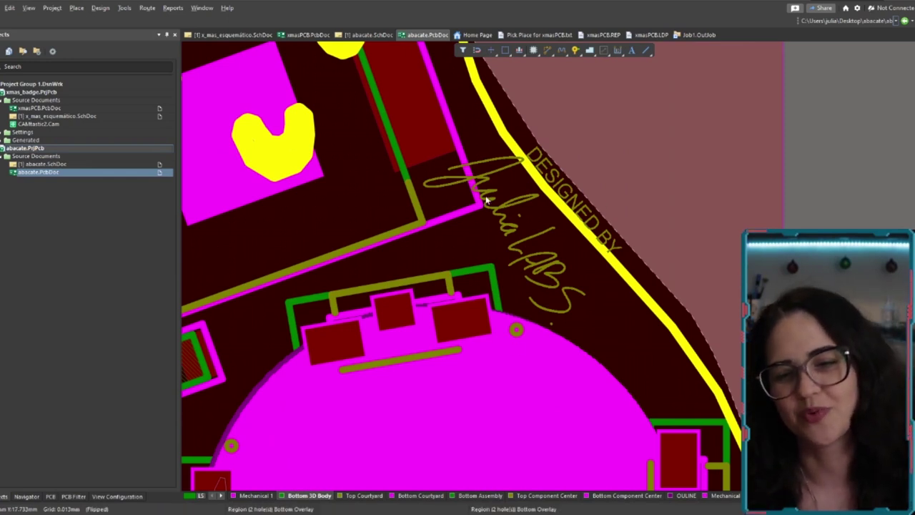
ctrl+scroll(429, 206, down, 1)
ctrl+scroll(565, 202, up, 2)
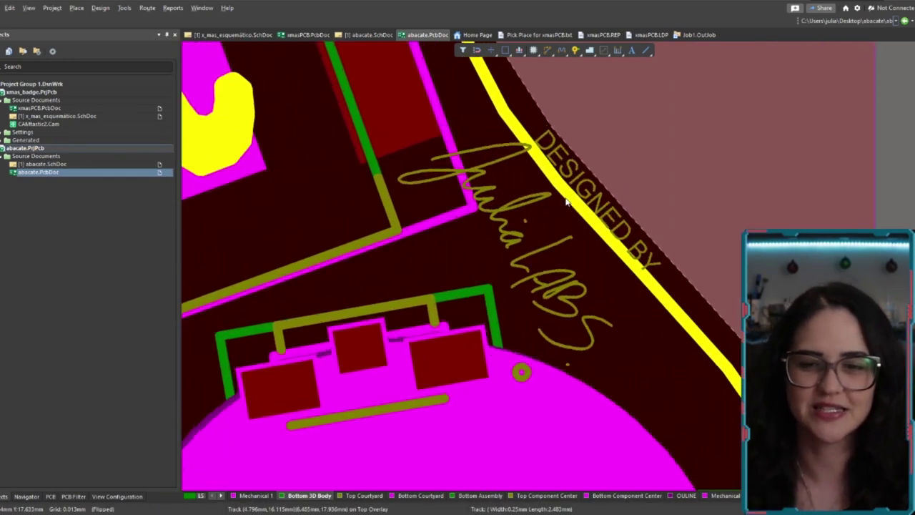
ctrl+scroll(566, 203, down, 5)
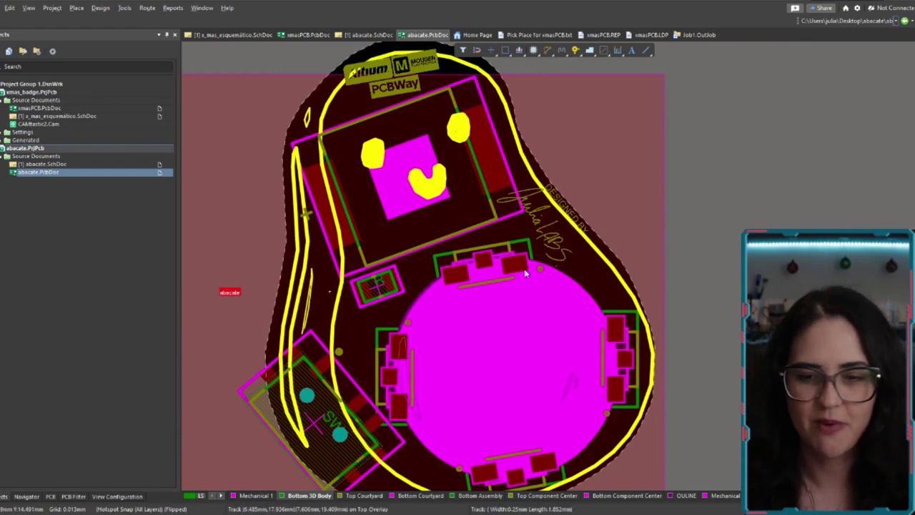
ctrl+scroll(565, 207, up, 5)
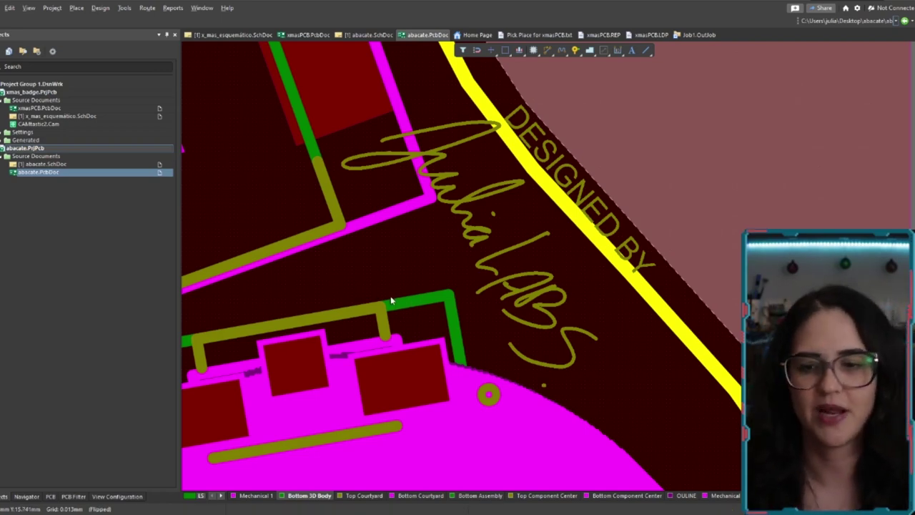
Inspect the "JANUÁRIO V7.1" overlay text along the board's lower edge.
ctrl+scroll(391, 302, down, 5)
ctrl+scroll(321, 307, up, 3)
right_drag(321, 307, 533, 83)
scroll(471, 400, down, 2)
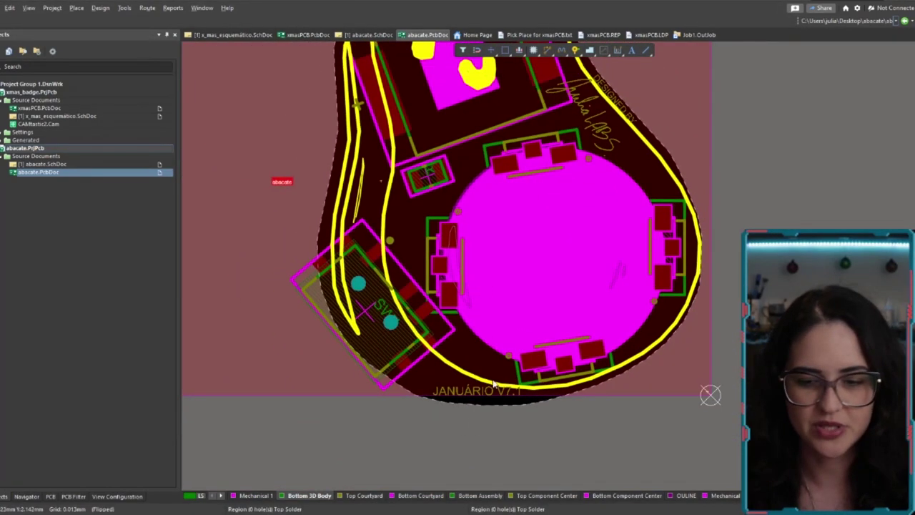
ctrl+scroll(486, 408, up, 5)
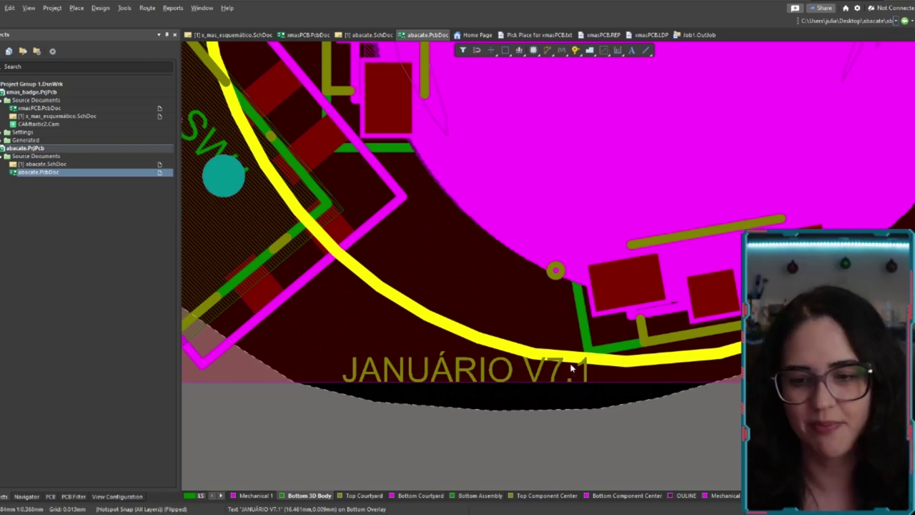
ctrl+scroll(571, 367, down, 5)
ctrl+scroll(584, 222, down, 2)
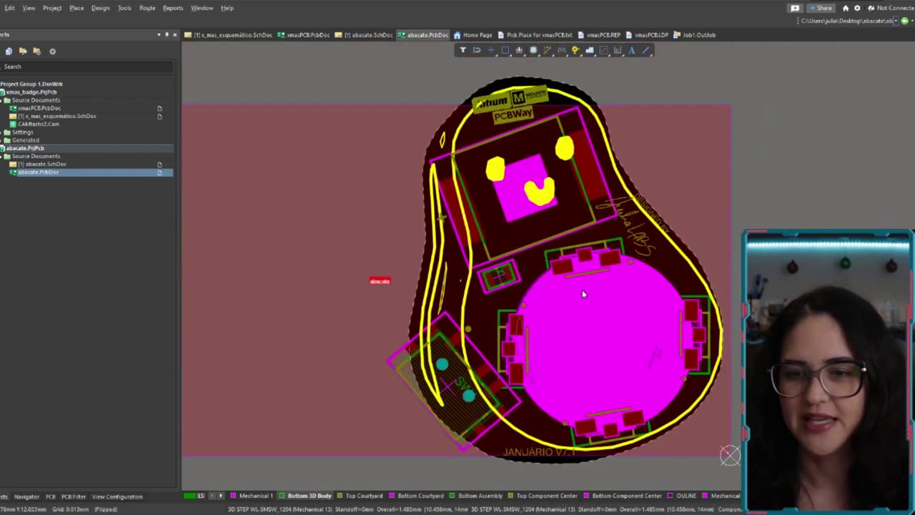
Switch the board to the 3D view and bring its entire component side into view.
ctrl+scroll(582, 290, down, 1)
ctrl+scroll(579, 347, down, 3)
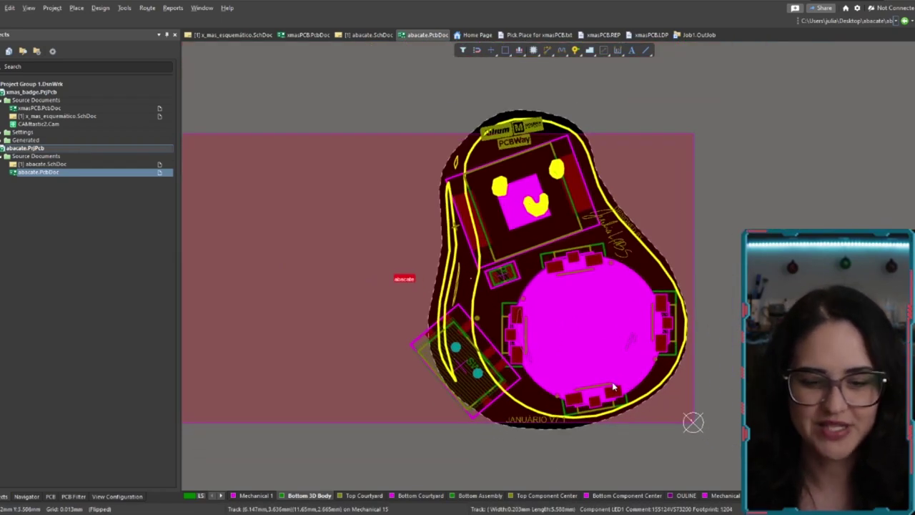
key(3)
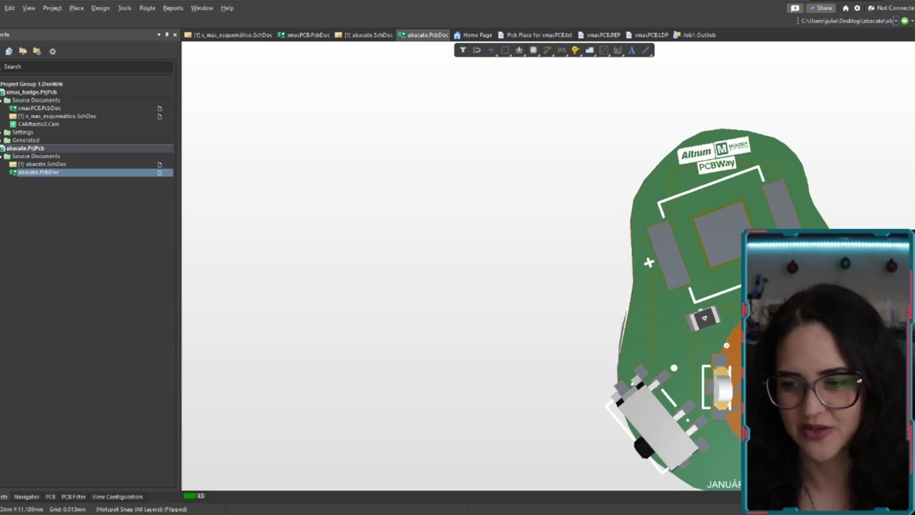
ctrl+scroll(723, 388, down, 2)
ctrl+scroll(724, 388, up, 2)
right_drag(844, 414, 699, 393)
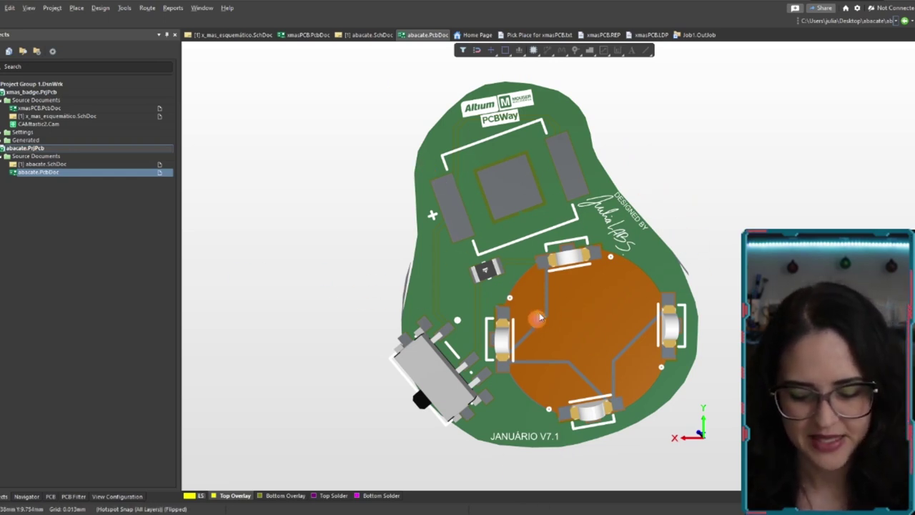
Flip the 3D board to its front side and examine the avocado's face and orange seed area.
key(ctrl+f)
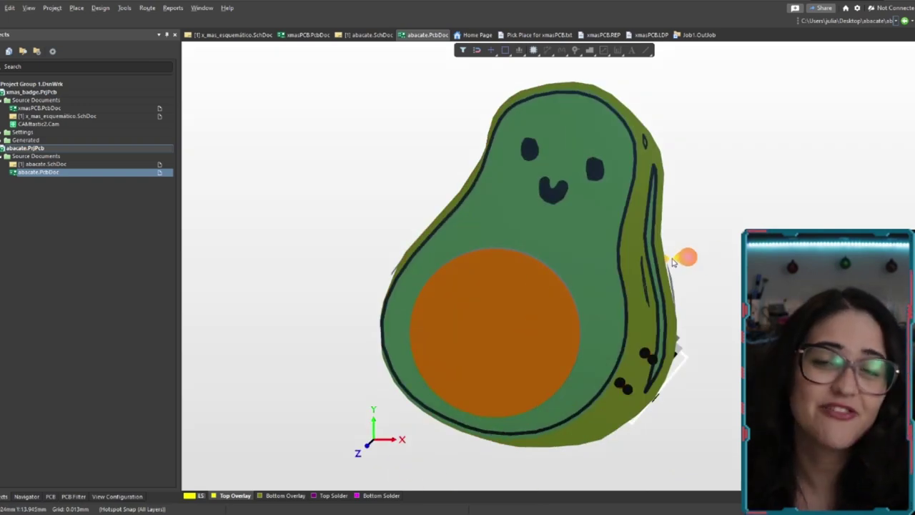
scroll(581, 290, up, 3)
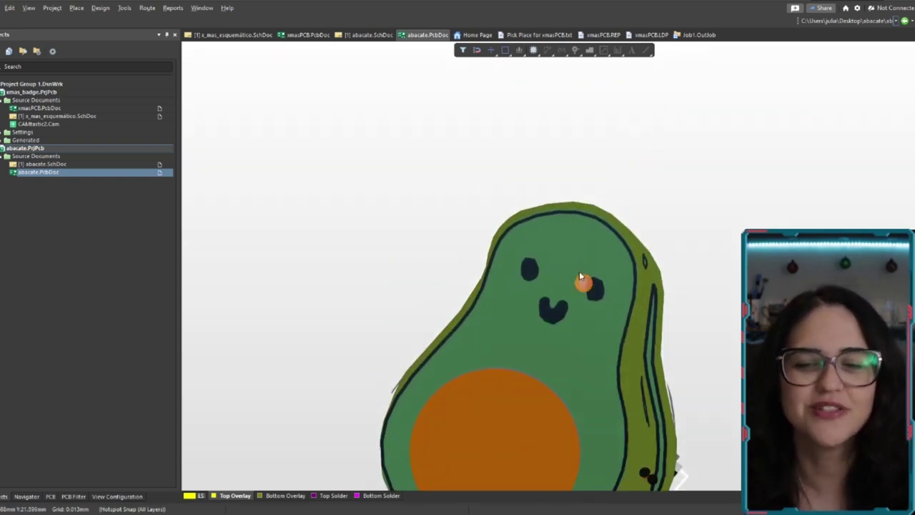
ctrl+scroll(578, 112, up, 5)
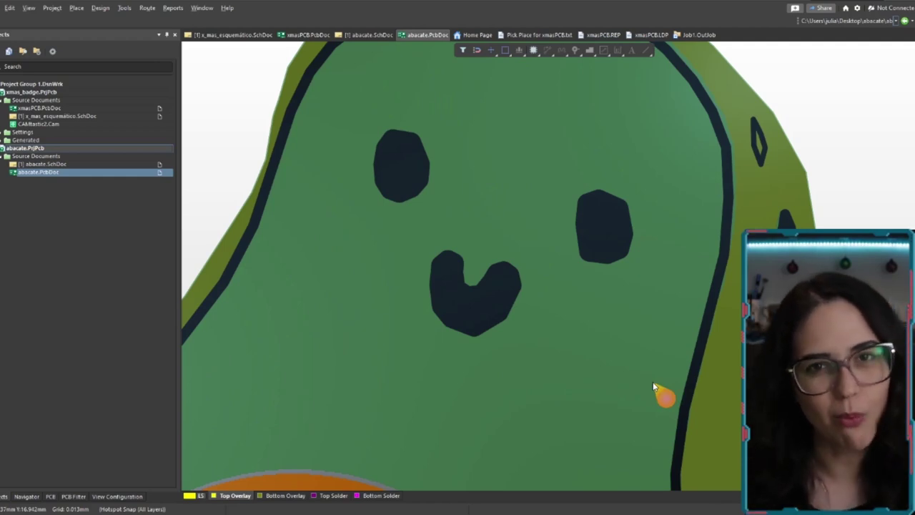
ctrl+scroll(656, 388, down, 4)
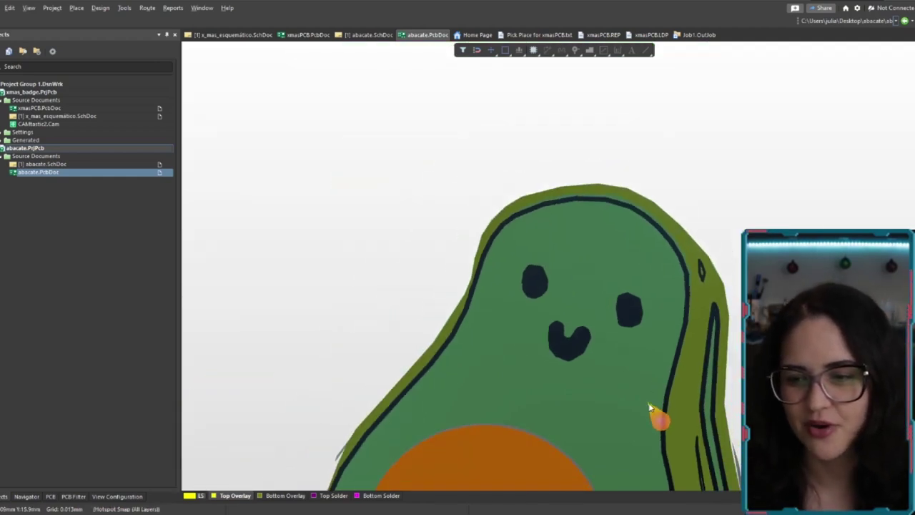
ctrl+scroll(590, 386, up, 2)
ctrl+scroll(524, 300, down, 1)
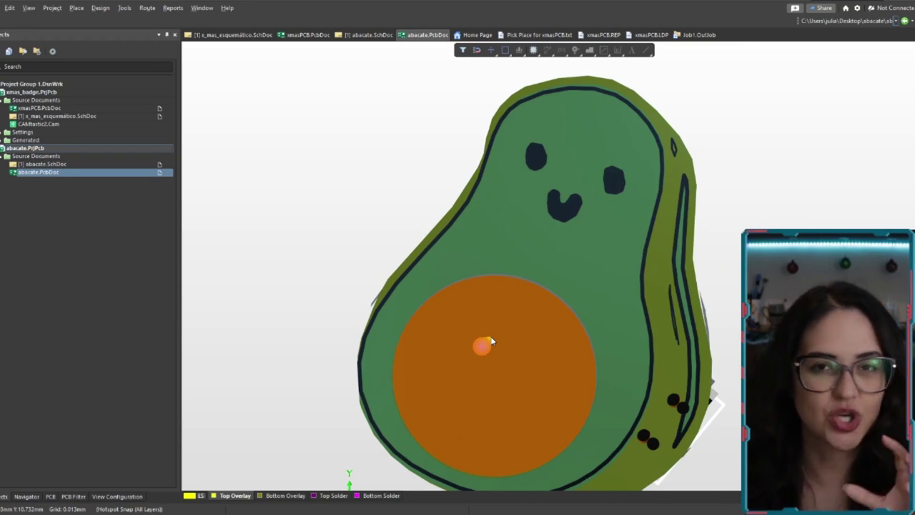
scroll(548, 336, down, 1)
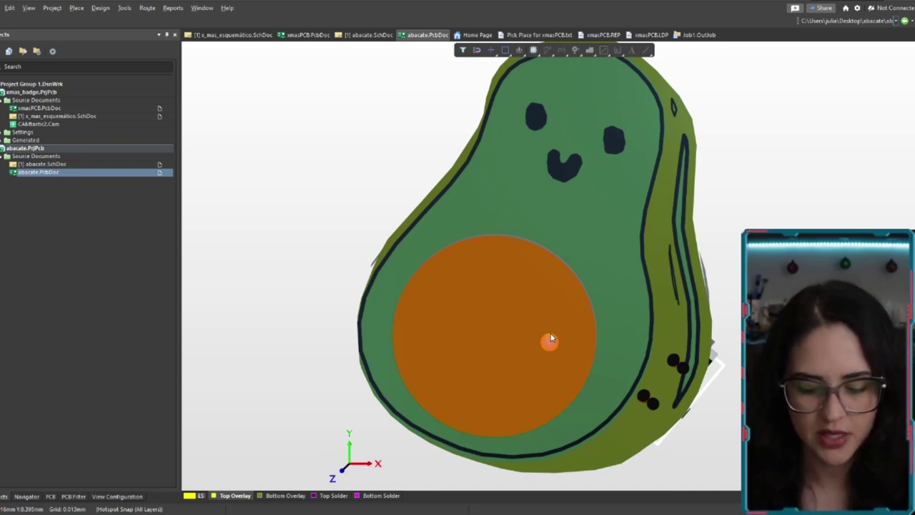
Flip the 3D board back to the component side and examine the resistor, switch and LEDs.
key(v)
key(b)
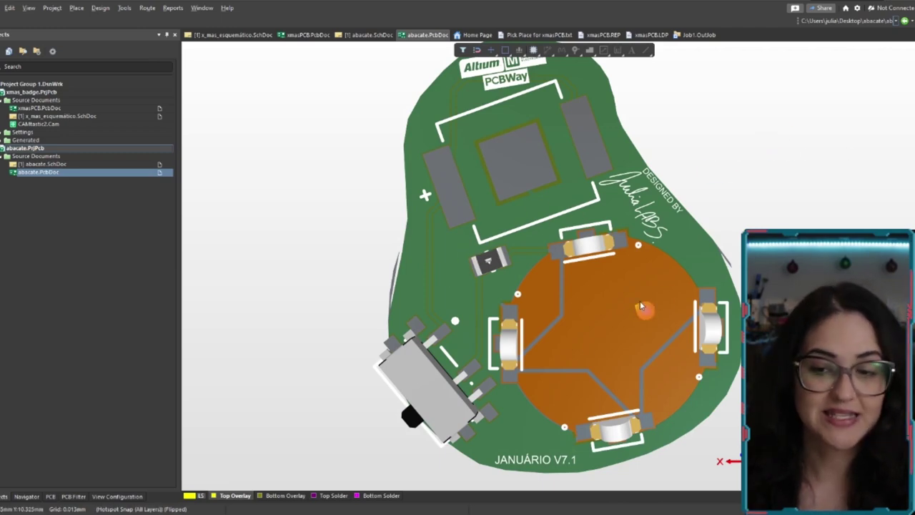
ctrl+scroll(643, 300, down, 3)
ctrl+scroll(655, 288, up, 4)
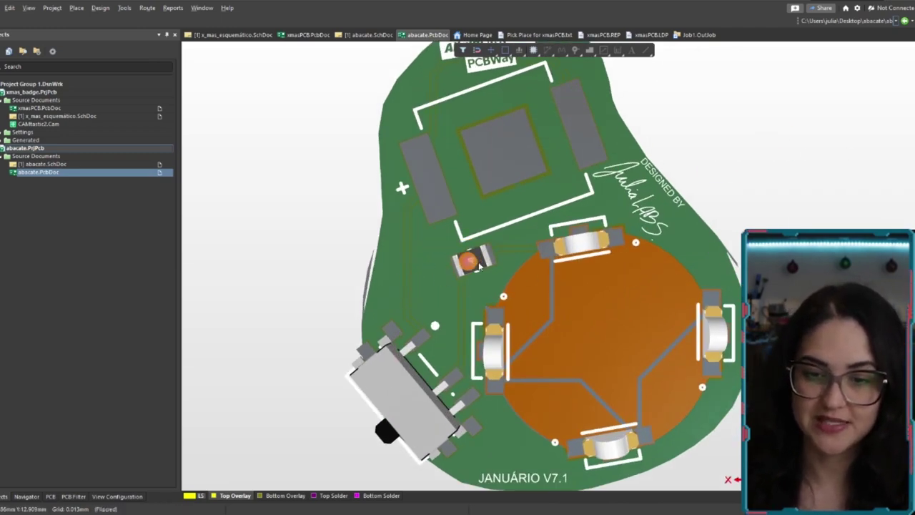
ctrl+scroll(465, 263, up, 4)
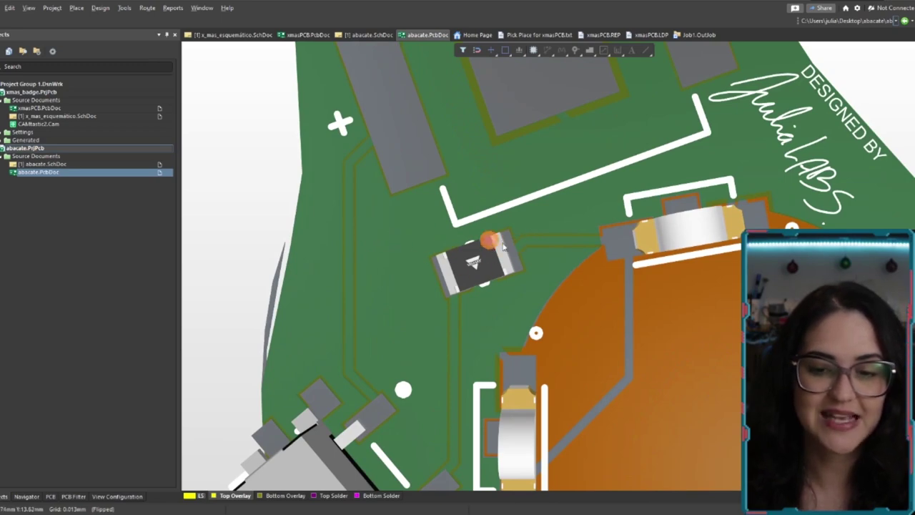
ctrl+scroll(468, 265, down, 1)
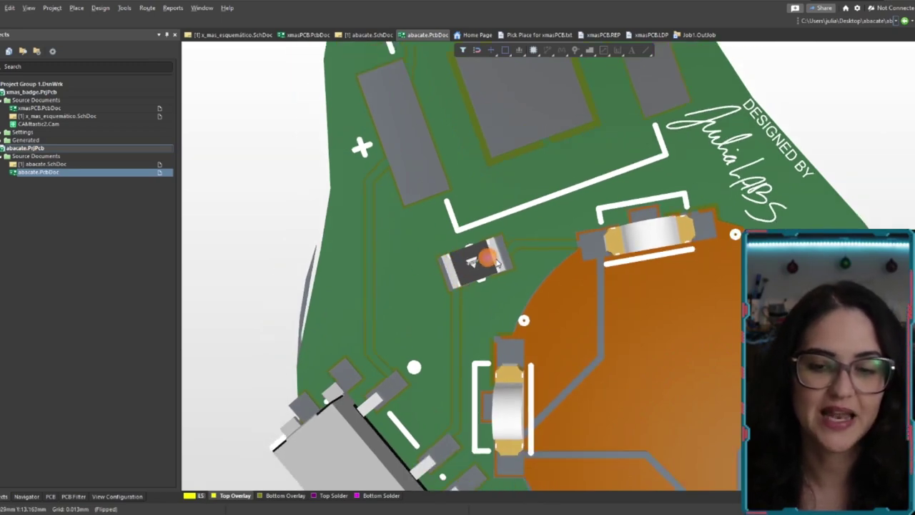
ctrl+scroll(434, 268, down, 4)
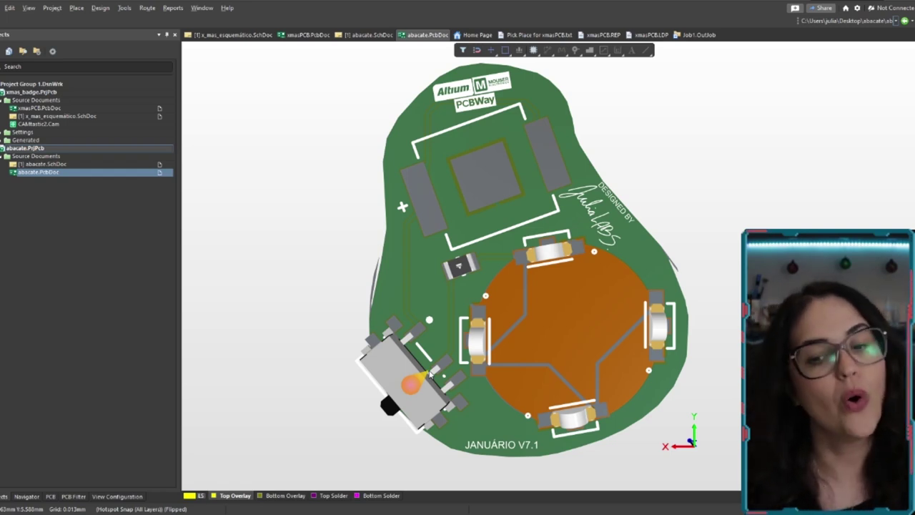
ctrl+scroll(473, 263, up, 3)
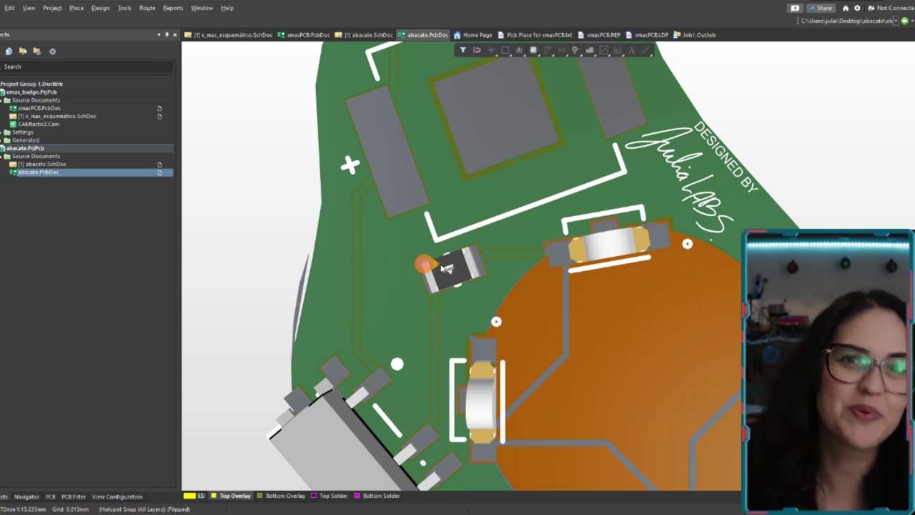
ctrl+scroll(611, 260, down, 5)
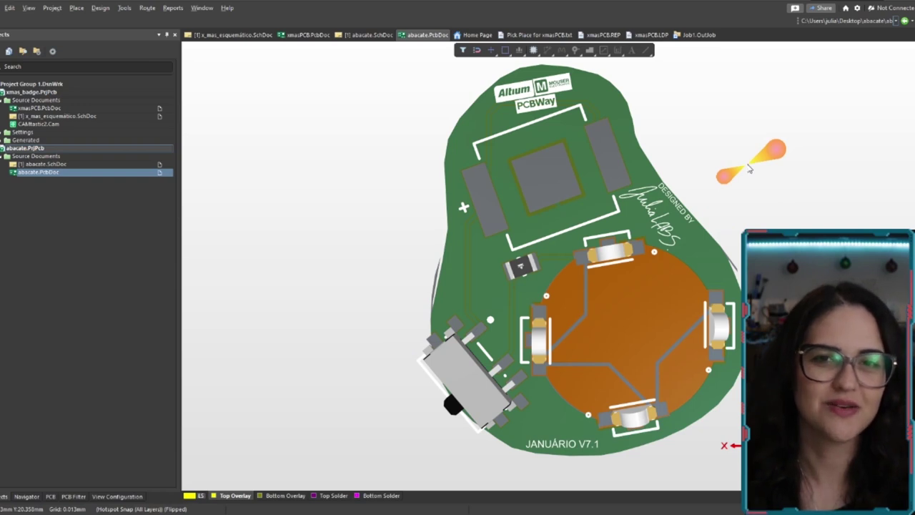
Flip the 3D board to the avocado artwork side and center it in view.
key(v)
key(b)
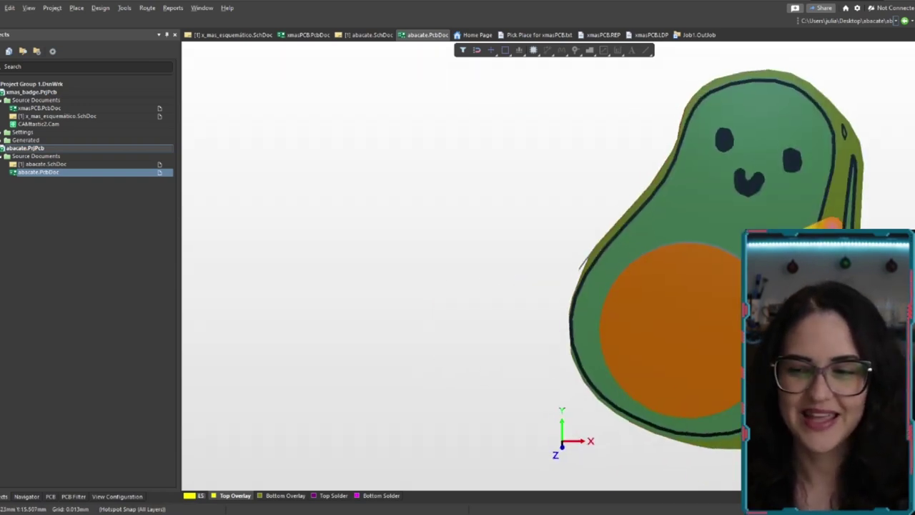
right_drag(616, 285, 674, 255)
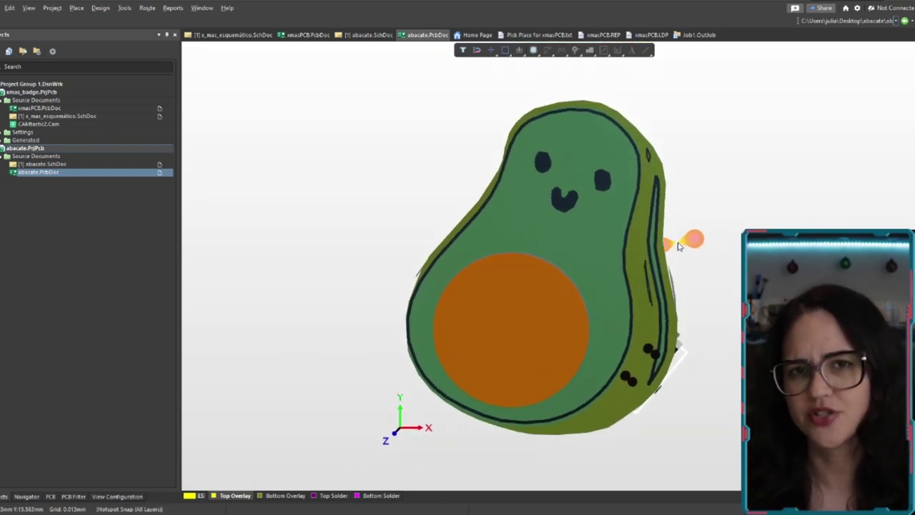